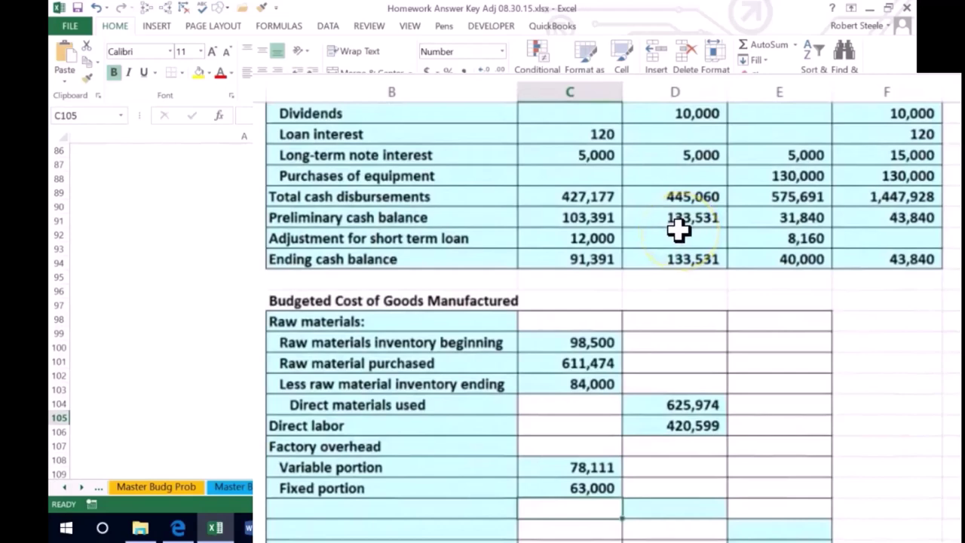
- Add a 'Total factory overhead' row with =SUM(C103:C104), giving 141,111
left_click(321, 507)
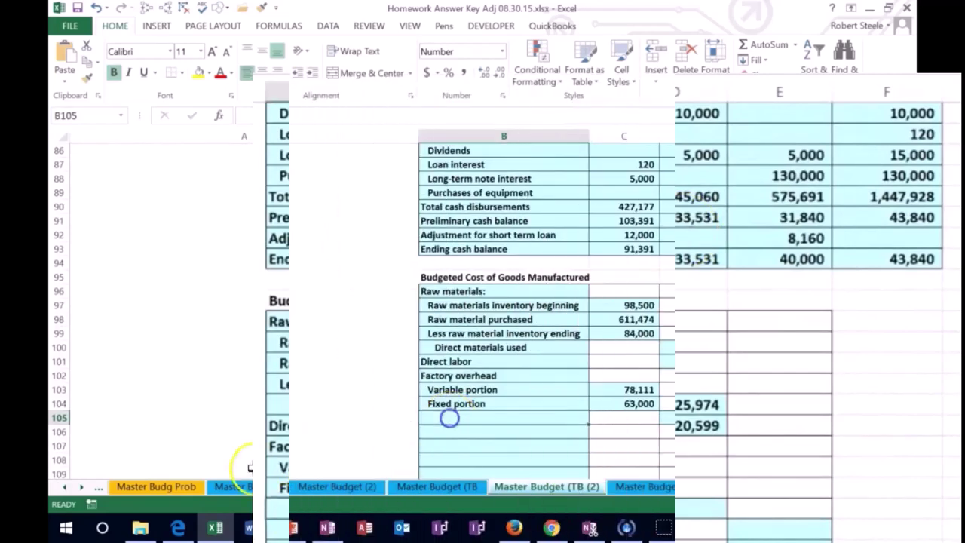
type("Total factory overhead")
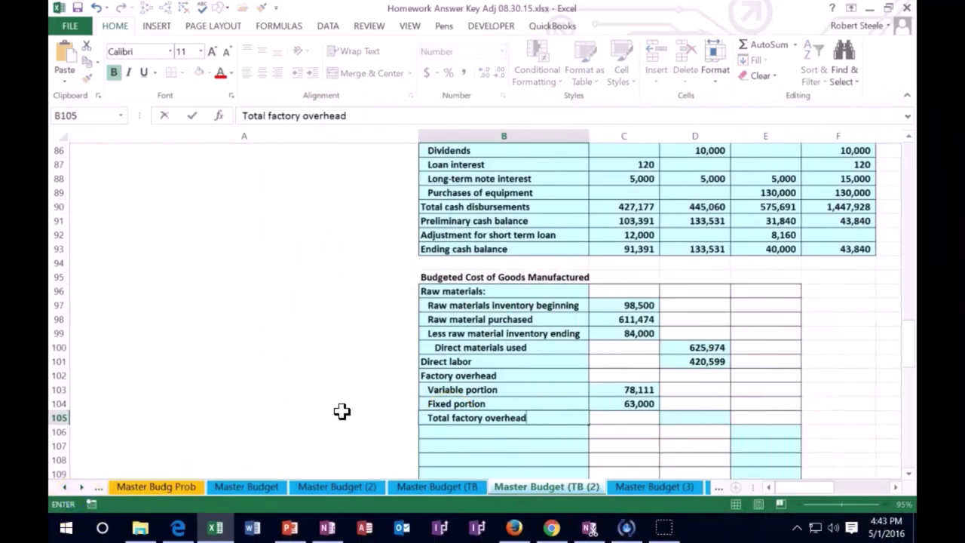
key("Tab")
key("Tab")
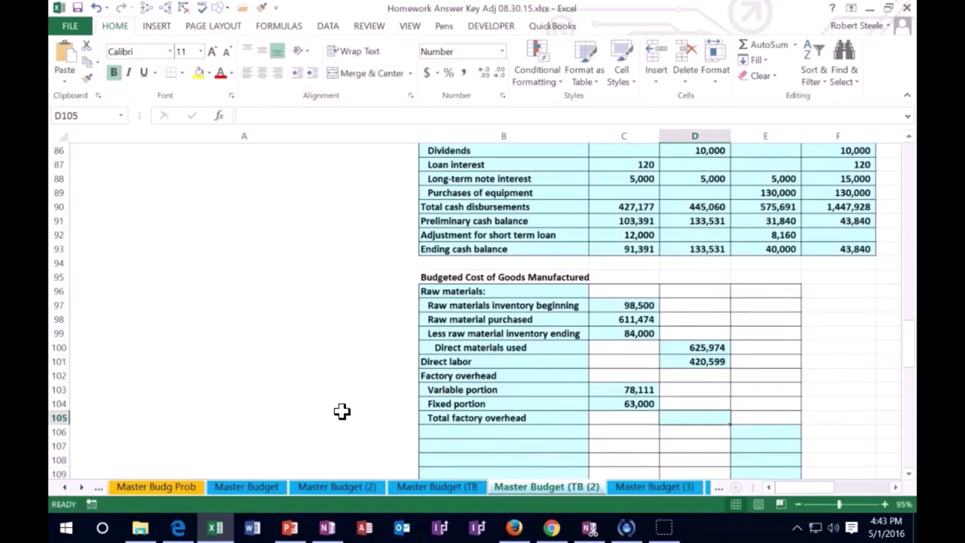
type("=sum(")
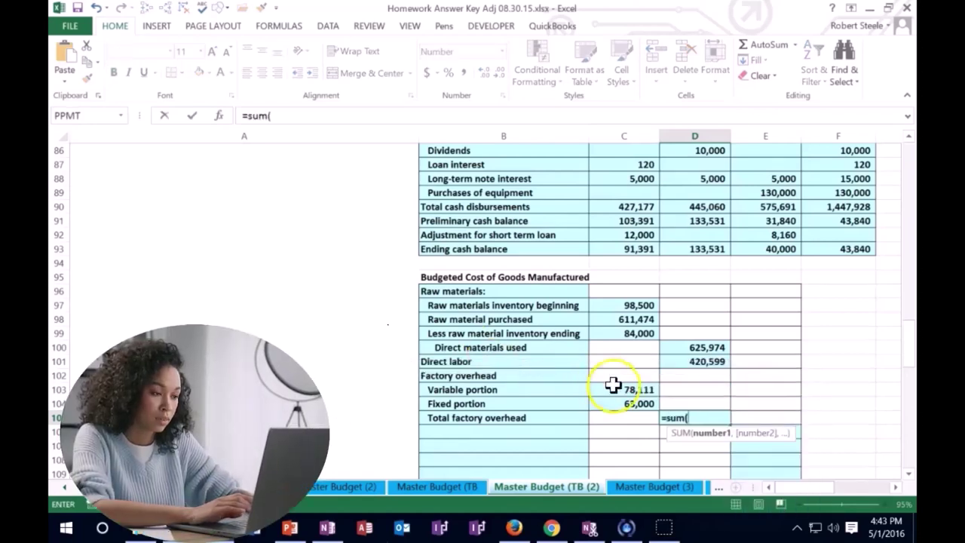
left_click_drag(614, 387, 614, 401)
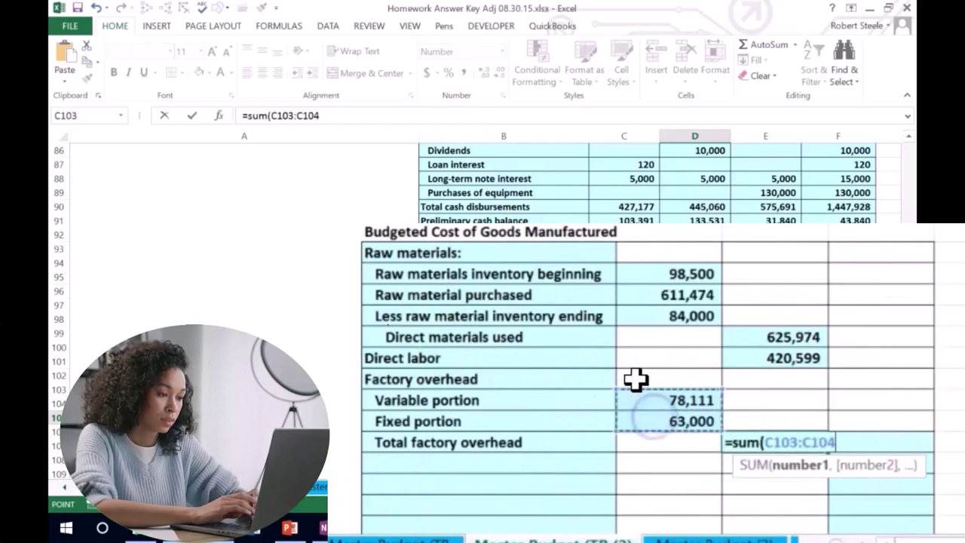
key("Return")
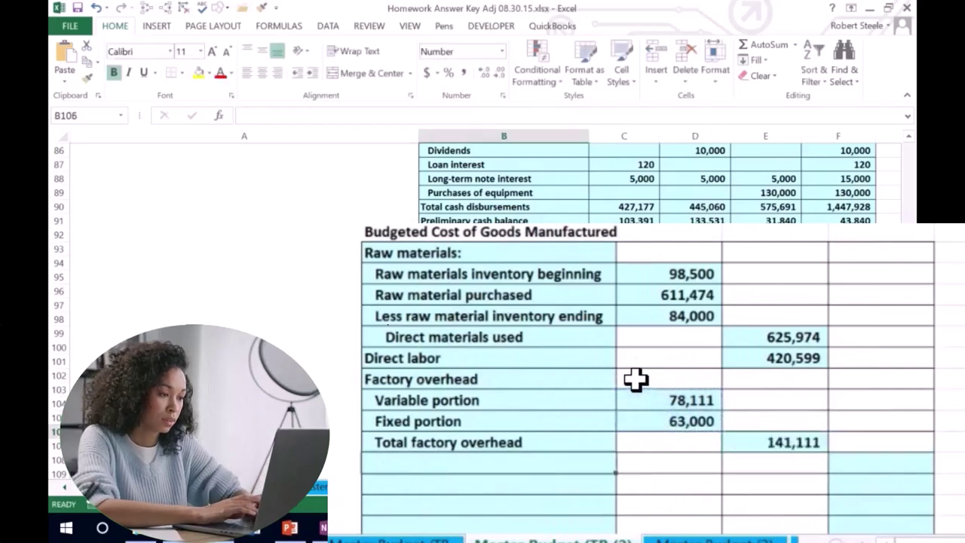
- Indent the Total factory overhead label to match the other schedule labels
left_click(507, 433)
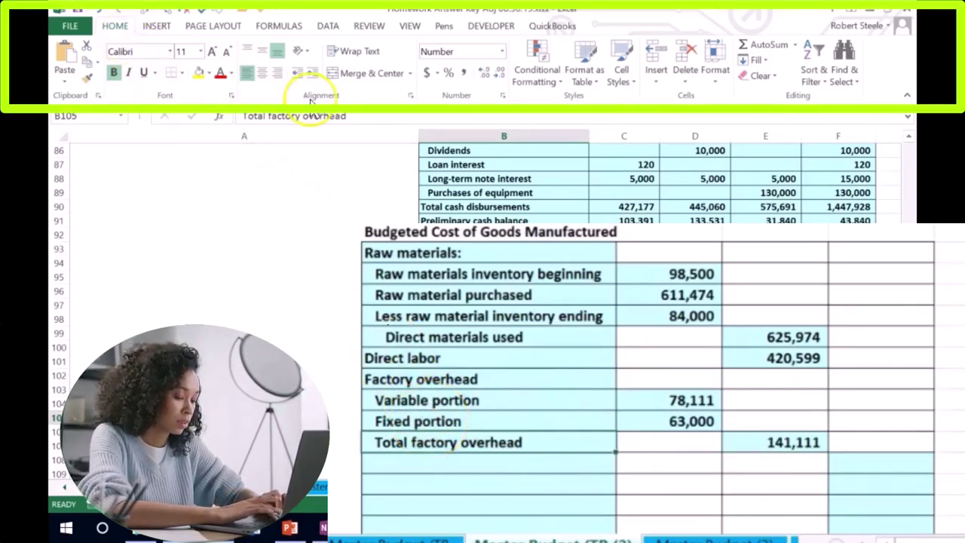
left_click(312, 72)
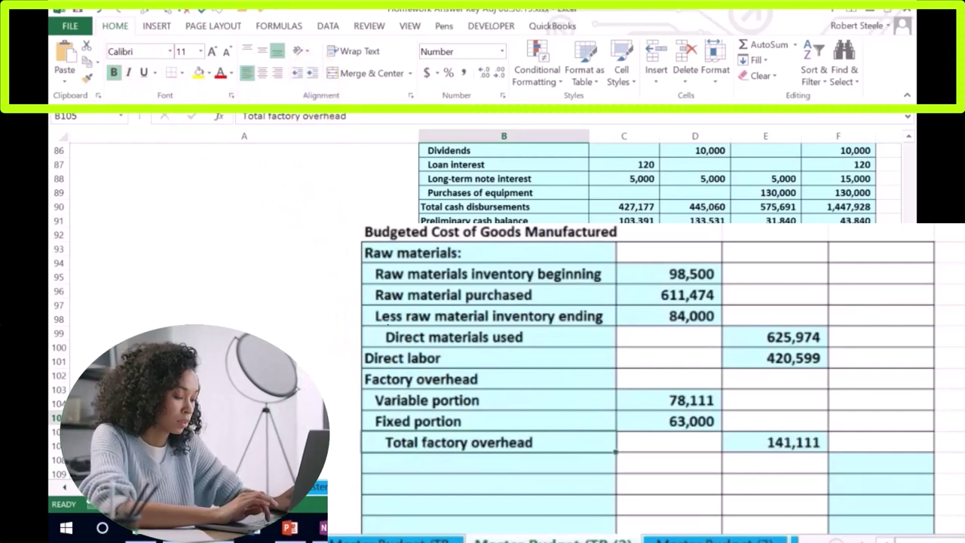
left_click(408, 377)
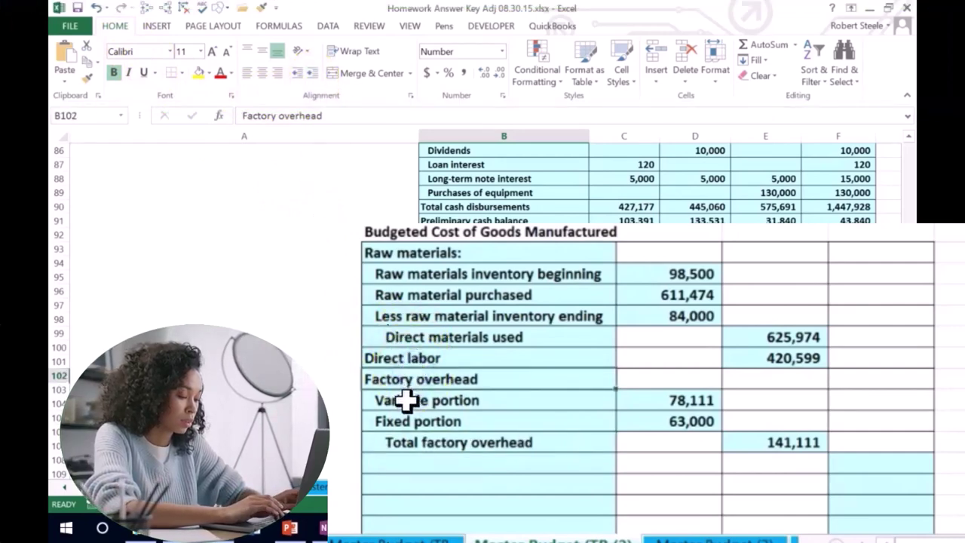
left_click_drag(409, 400, 405, 411)
left_click(411, 445)
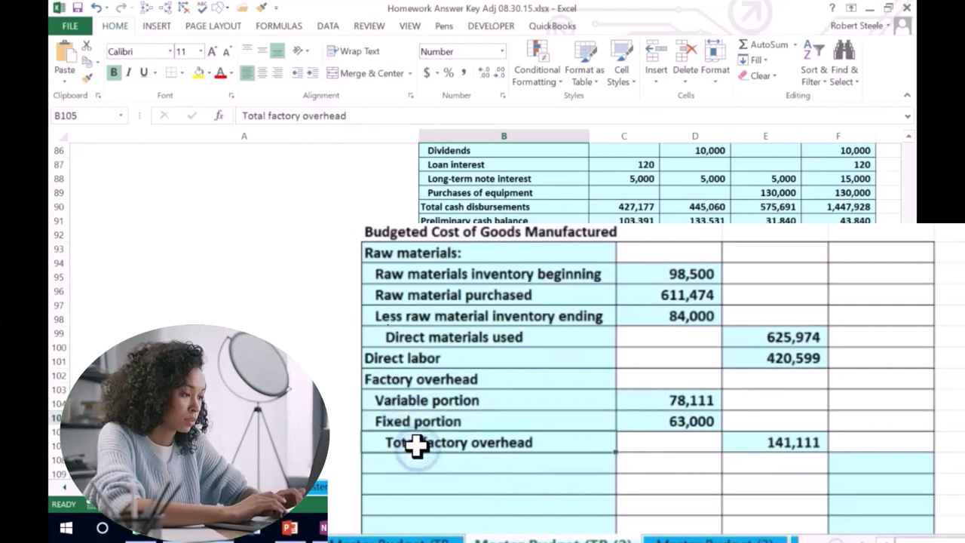
left_click(389, 356)
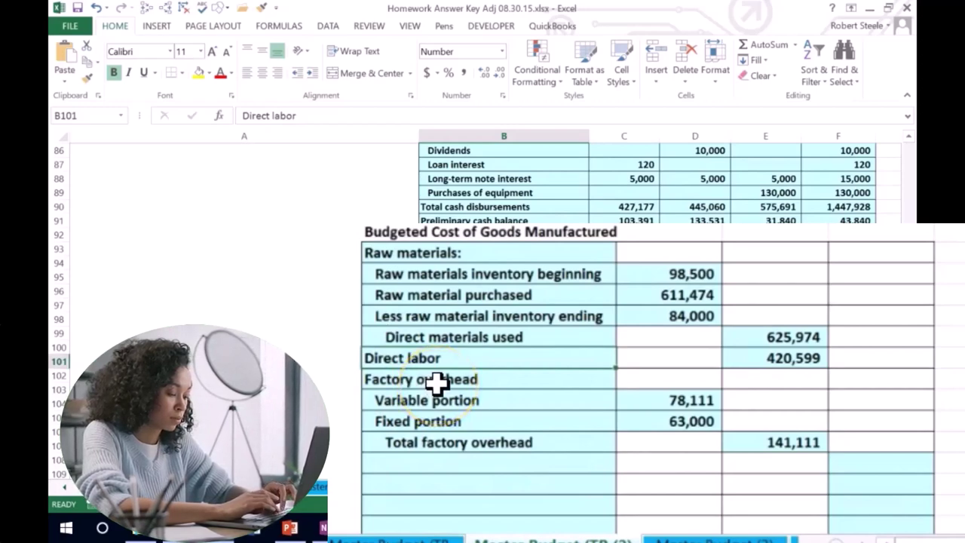
- Underline the 84,000 ending inventory and 63,000 fixed portion amounts
left_click(674, 314)
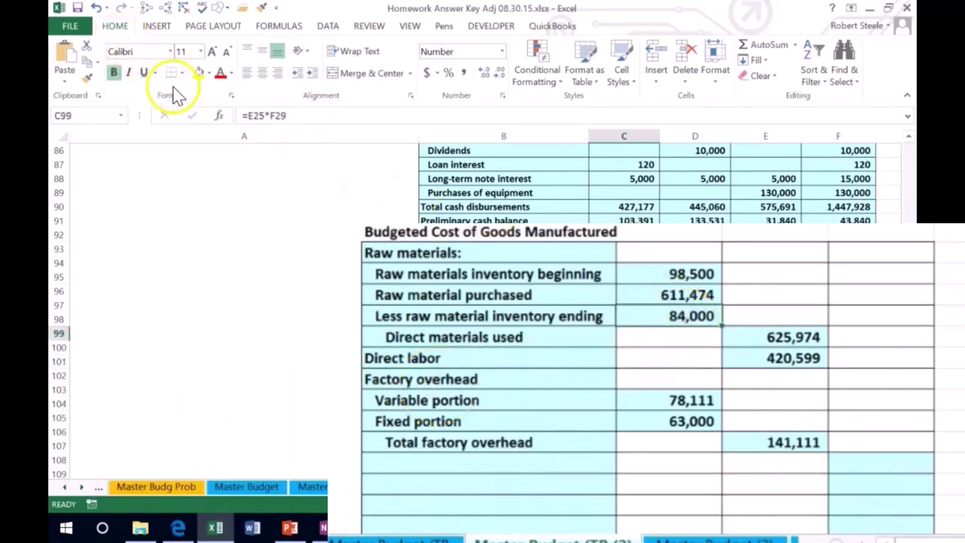
left_click(143, 72)
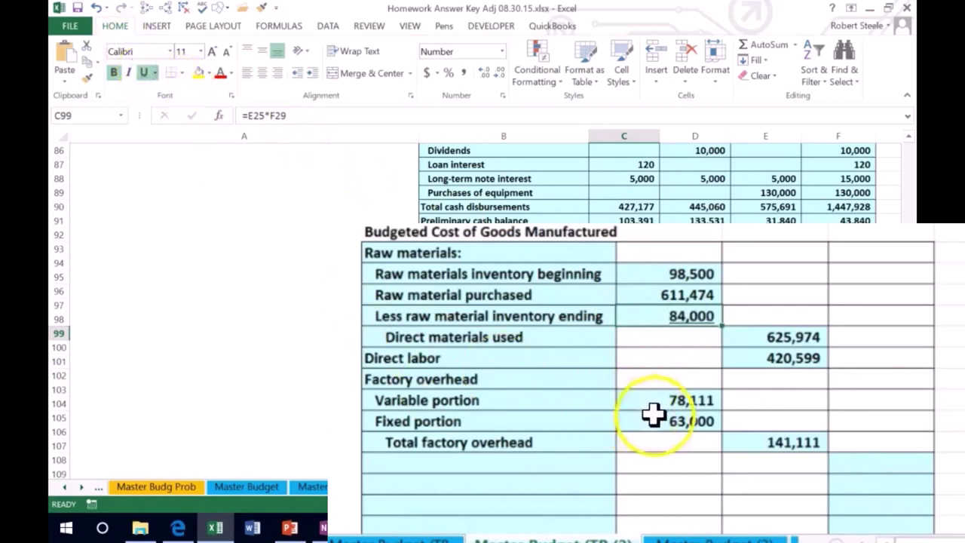
left_click_drag(657, 401, 657, 421)
left_click(143, 72)
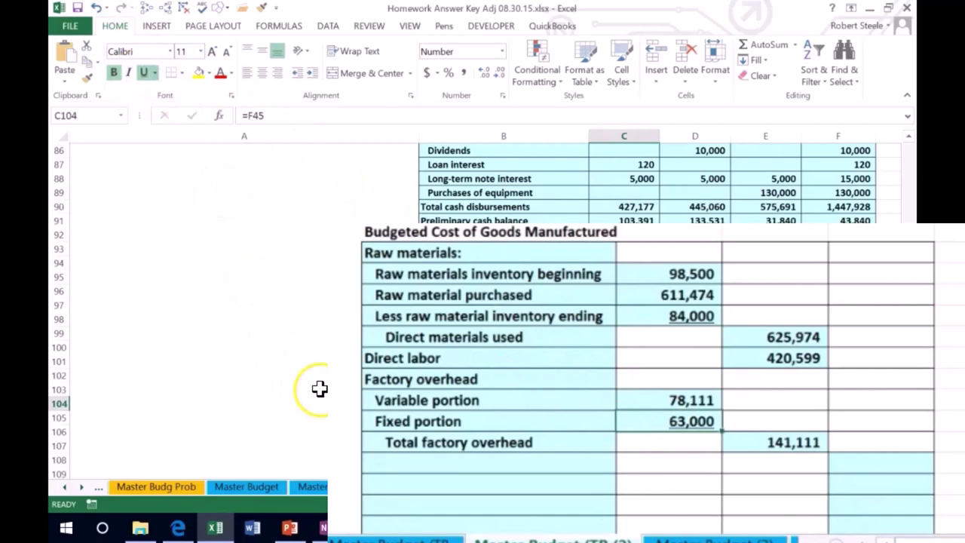
- Enter the label 'Total manufacturing costs' in B106, below Total factory overhead
left_click(402, 460)
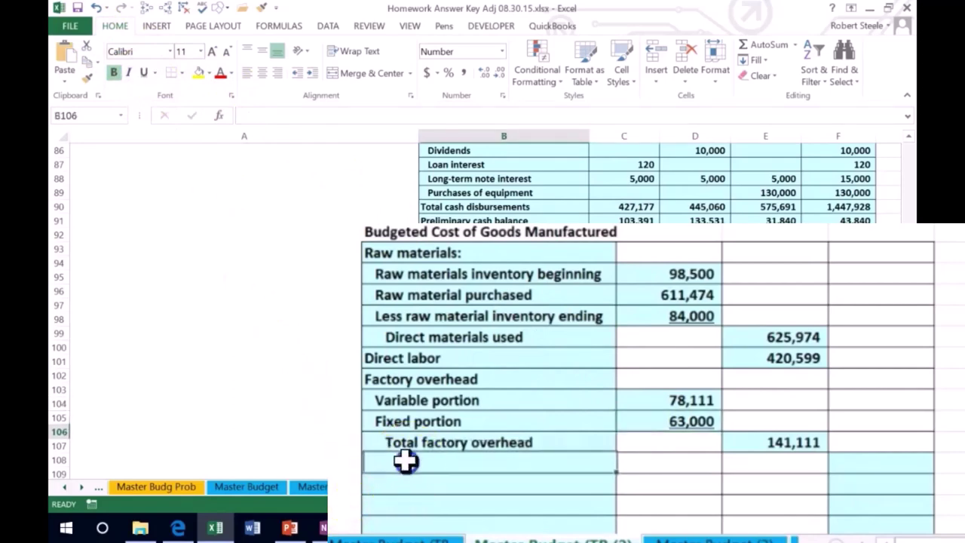
type("Total manufacturing costs")
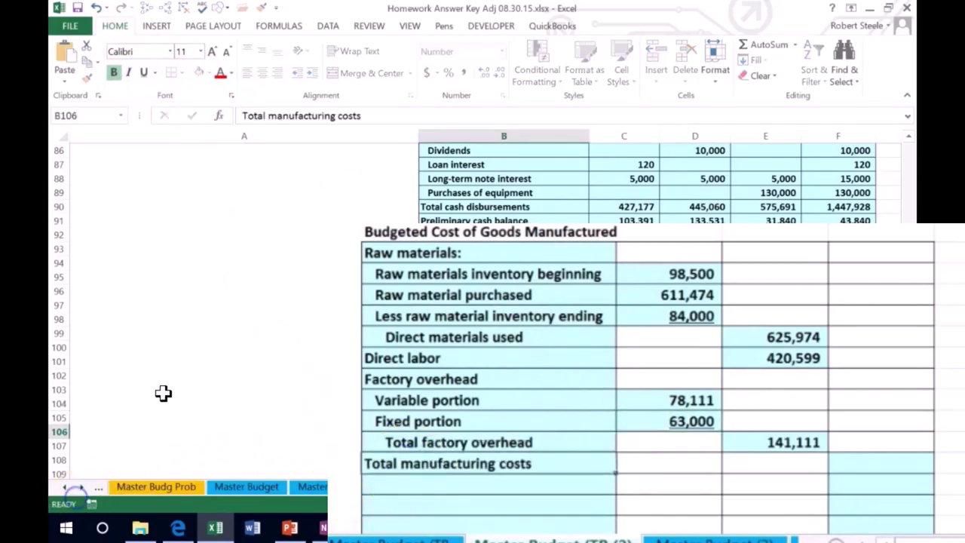
key("Right")
key("Right")
key("Right")
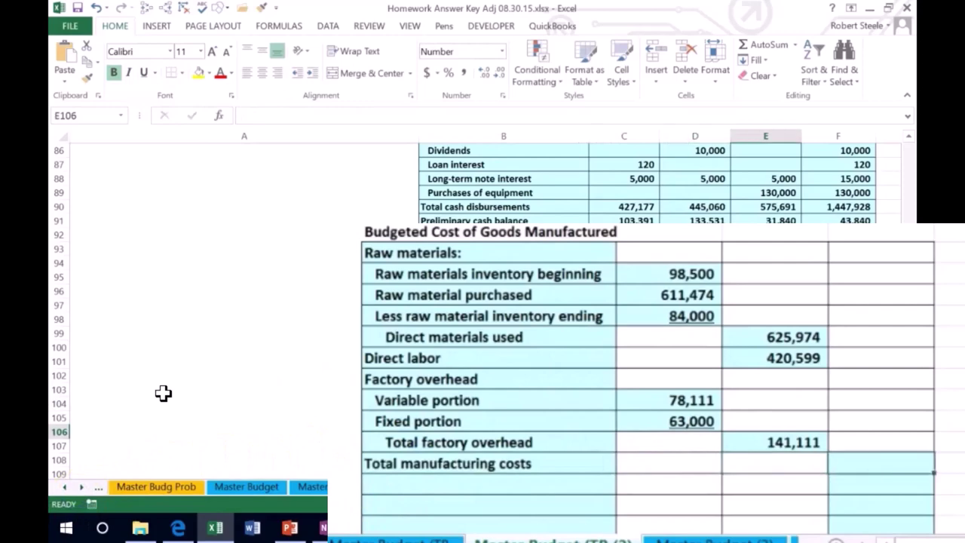
scroll(308, 319, "down", 3)
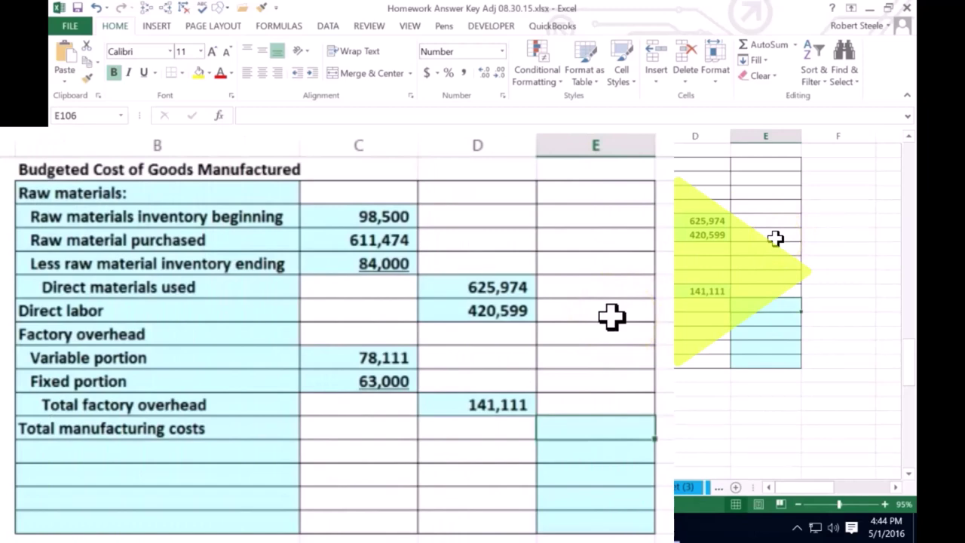
- Set E106 to =SUM(D100:D105) so total manufacturing costs show 1,187,685
type("=sum(")
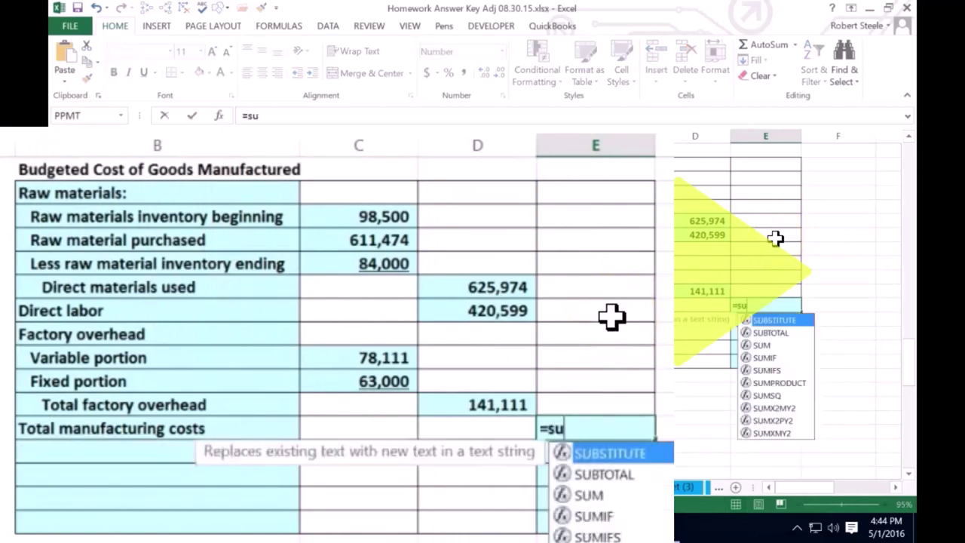
left_click(499, 290)
left_click_drag(498, 295, 499, 408)
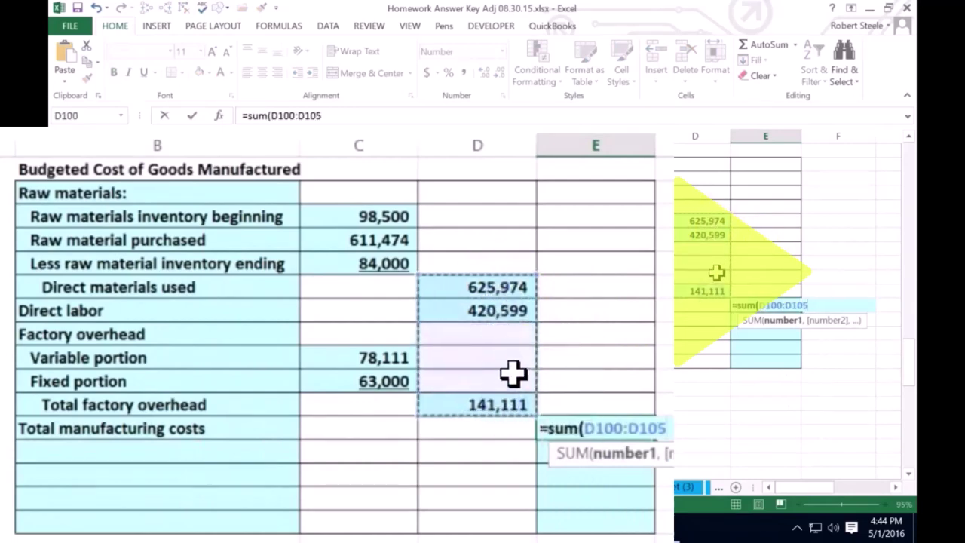
key("Return")
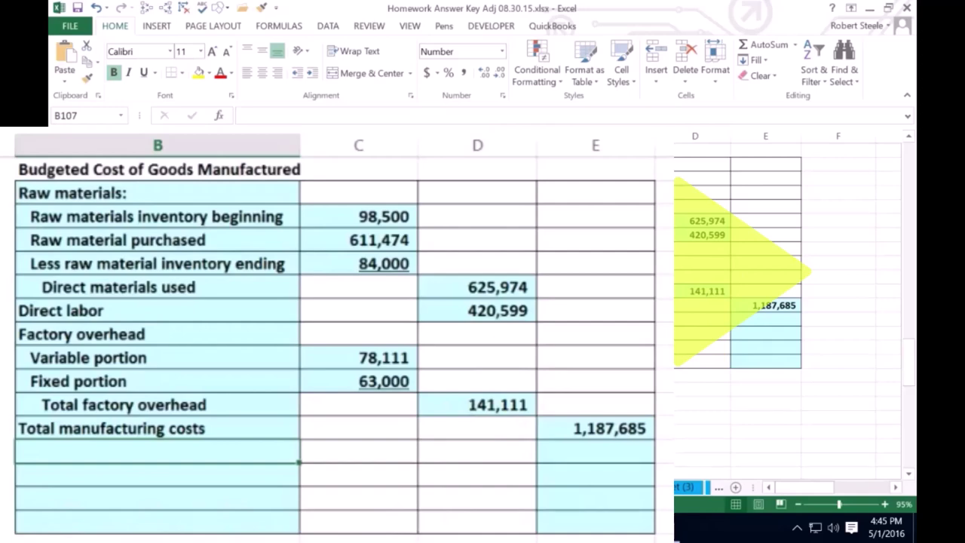
- Paste the work in process labels and enter 0 for beginning work in process
key("ctrl+v")
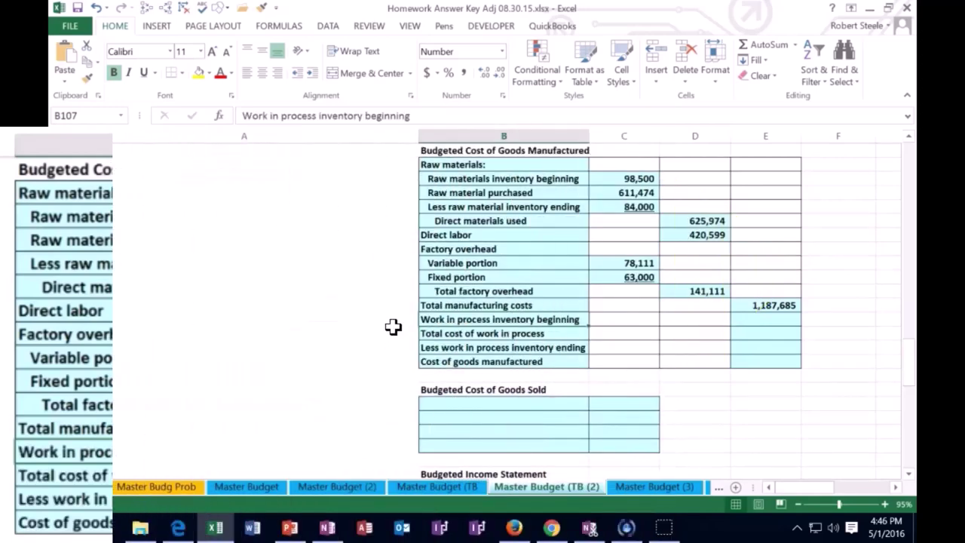
key("Right")
key("Right")
key("Right")
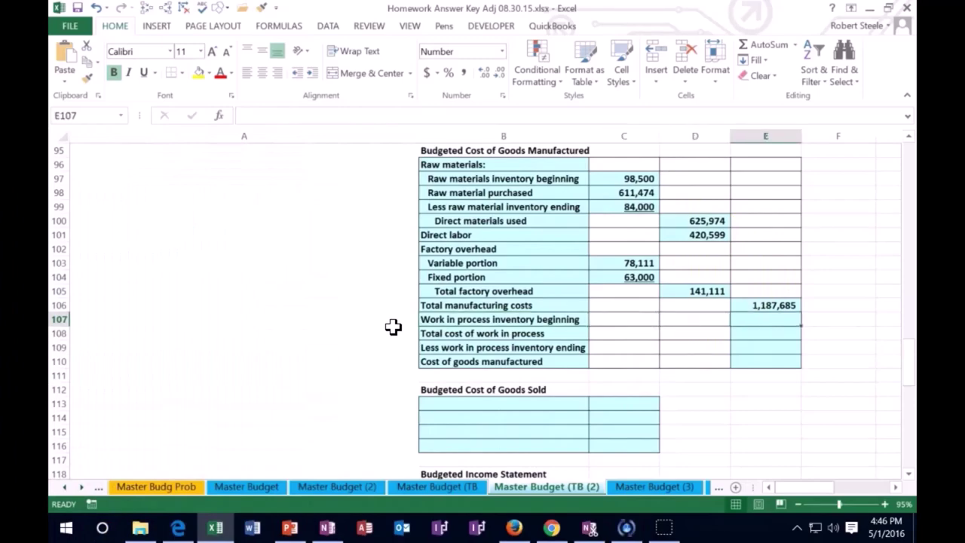
scroll(294, 367, "up", 11)
scroll(272, 372, "up", 20)
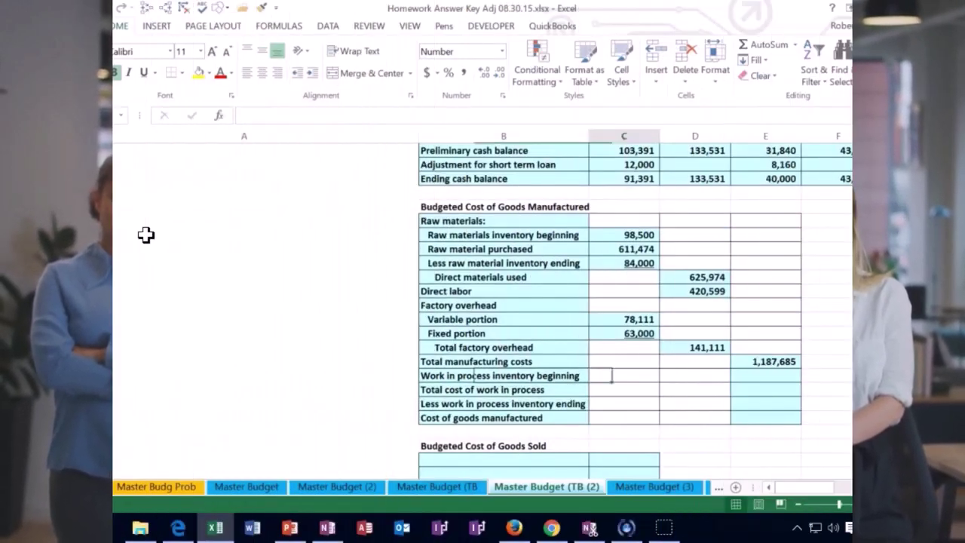
type("0")
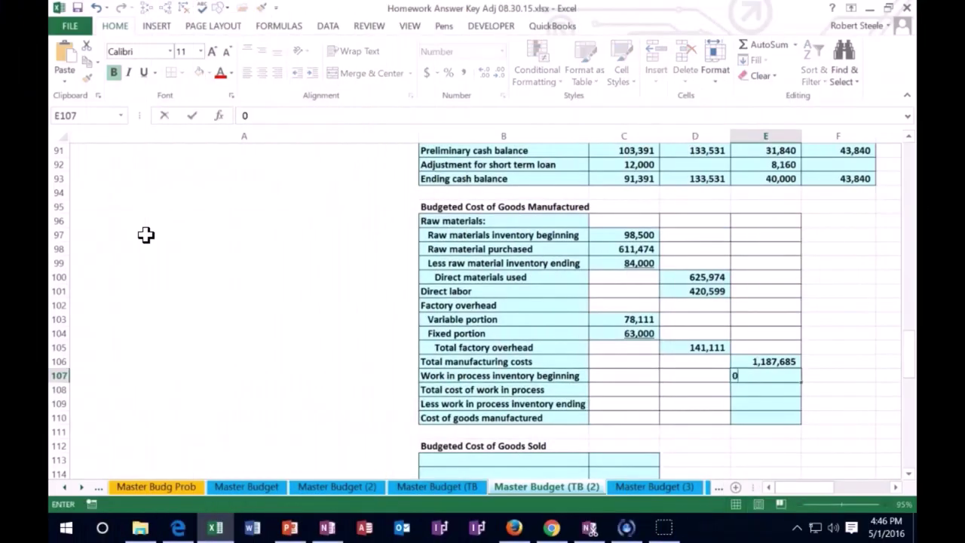
key("Return")
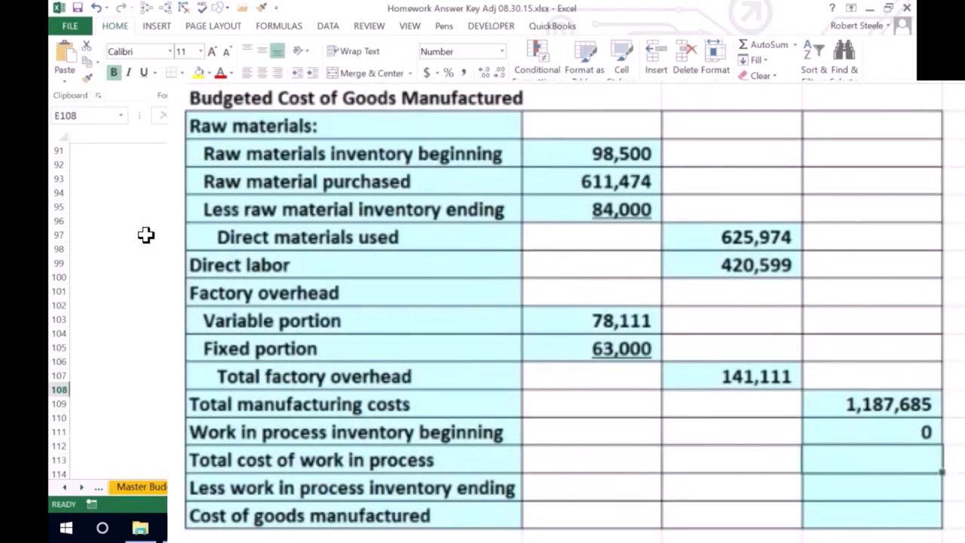
- Compute total cost of work in process as =E106+E107
type("=")
key("Up")
key("Up")
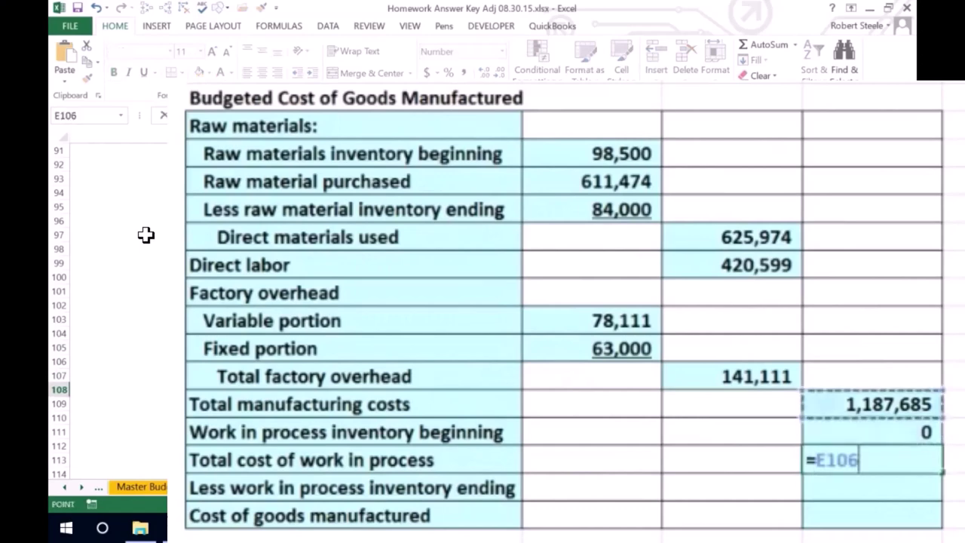
type("+")
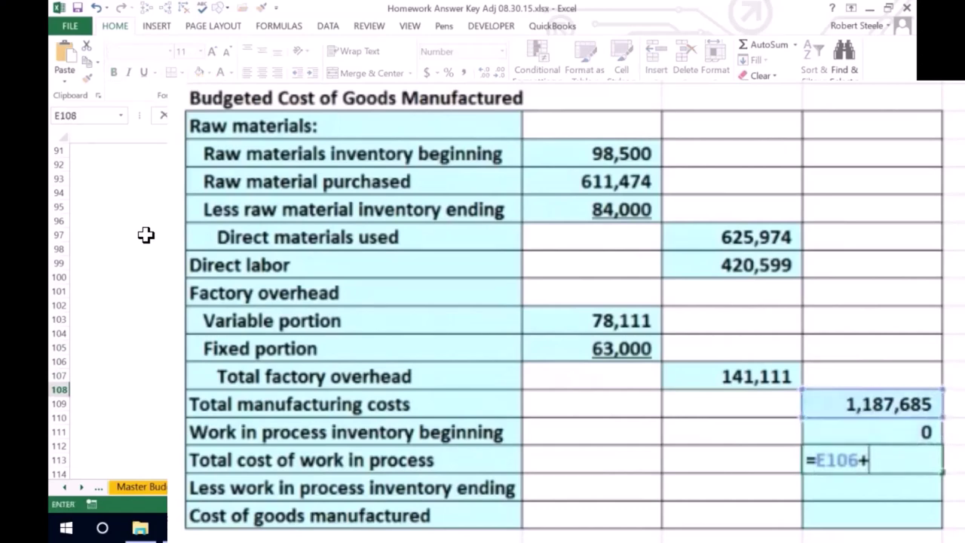
left_click(883, 435)
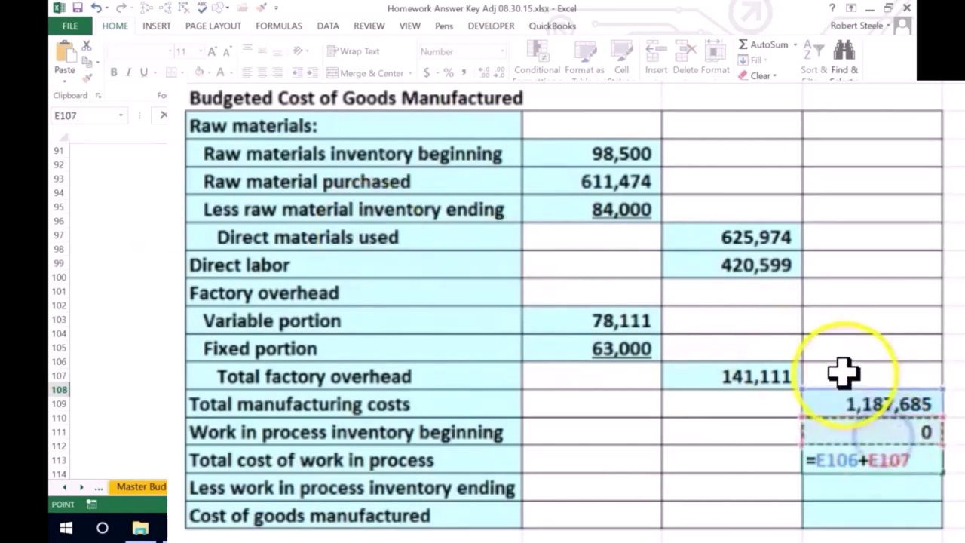
key("Return")
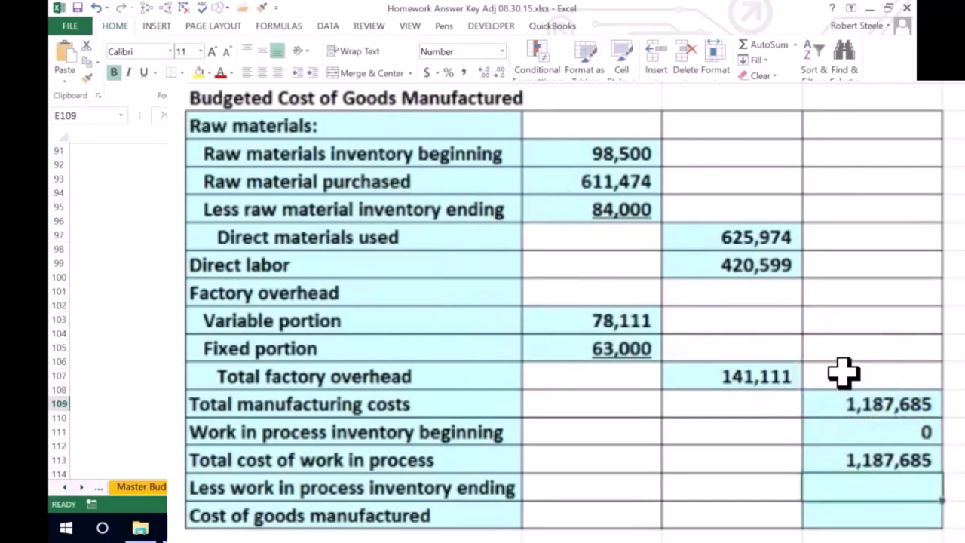
- Enter 0 ending work in process and cost of goods manufactured =E108-E109, giving 1,187,685
type("0")
key("Return")
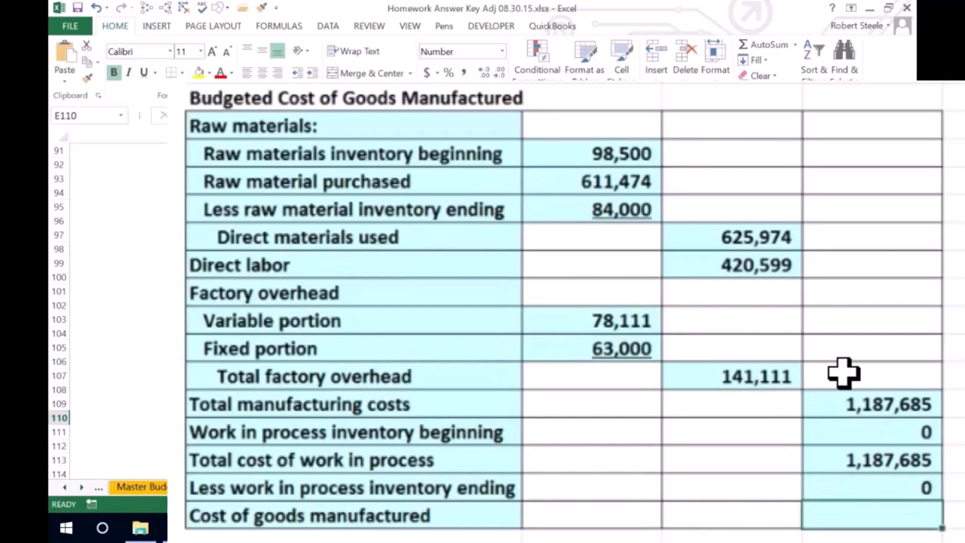
type("=")
key("Up")
key("Up")
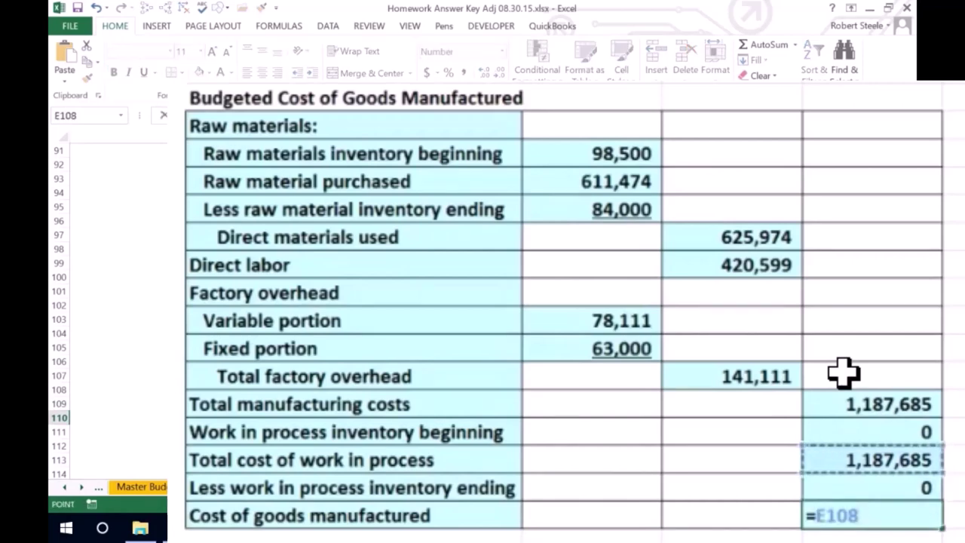
type("-")
key("Up")
key("Return")
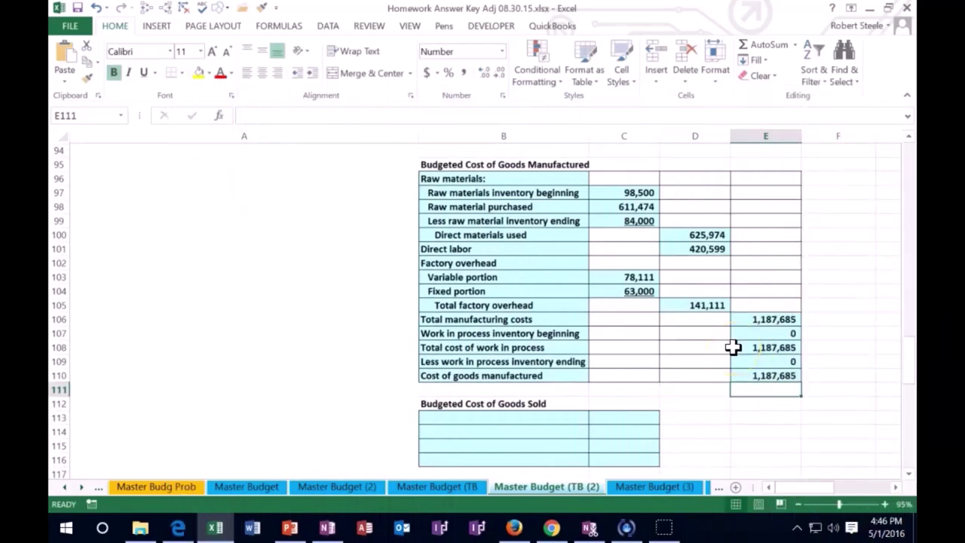
left_click(753, 375)
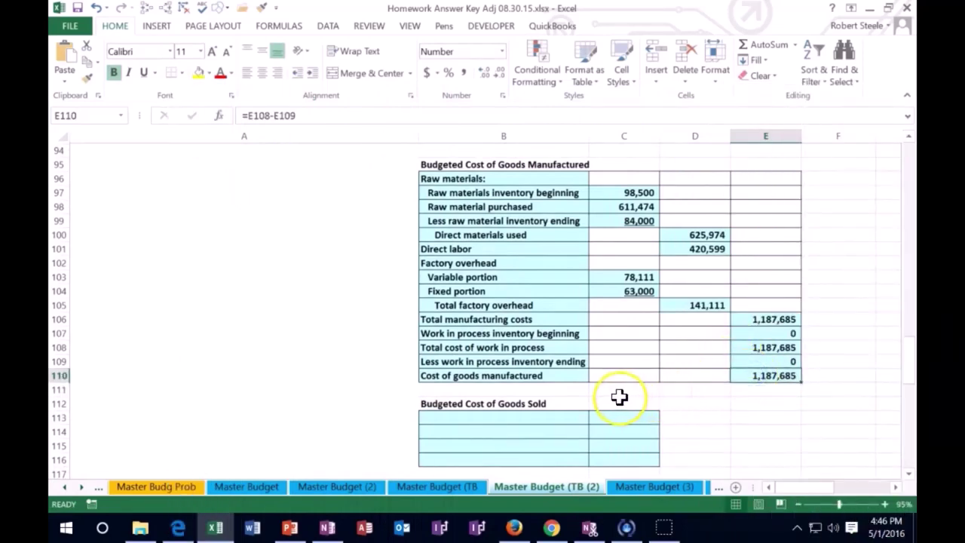
scroll(351, 367, "down", 3)
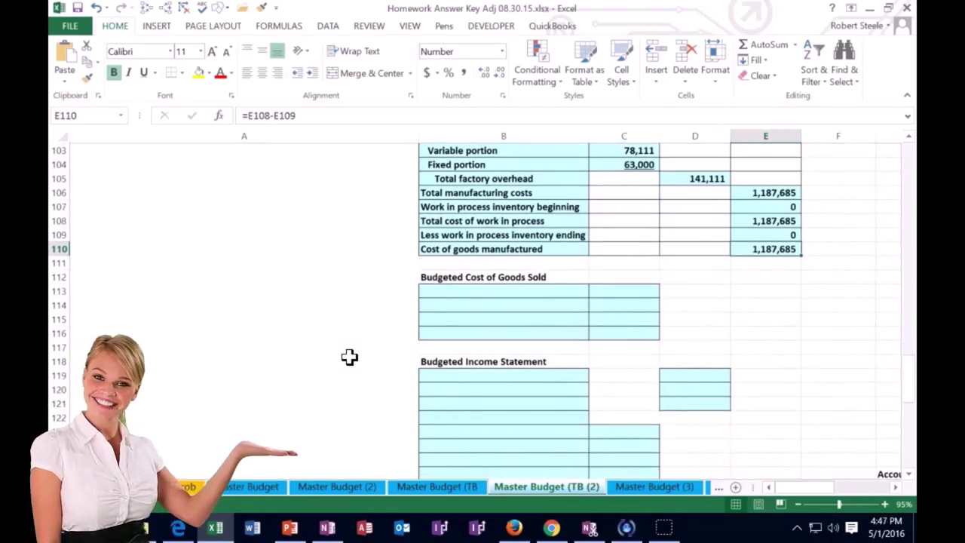
left_click(713, 248)
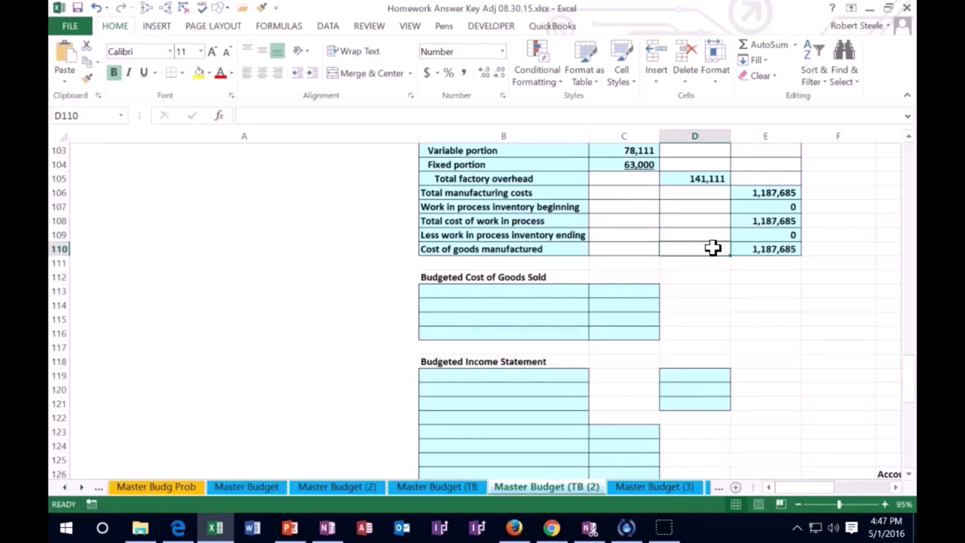
left_click(504, 298)
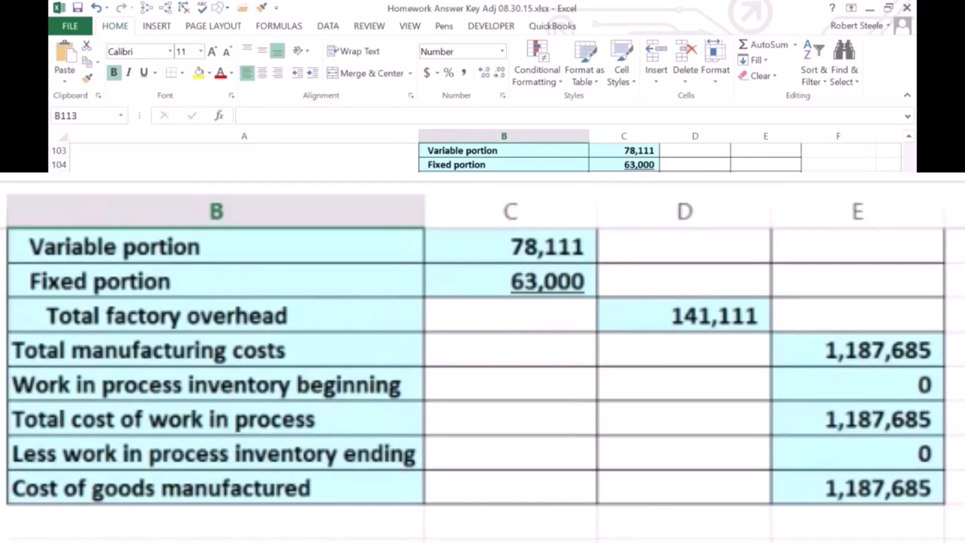
- Add a 'Beginning finished good inventory' line of 325,540, matching the balance sheet's finished goods
type("Beginning finished good inventory")
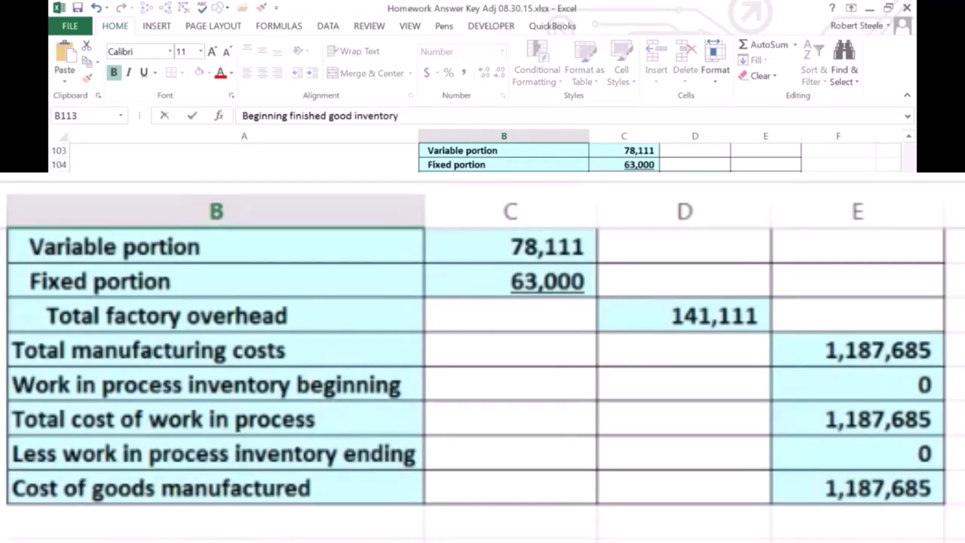
key("Tab")
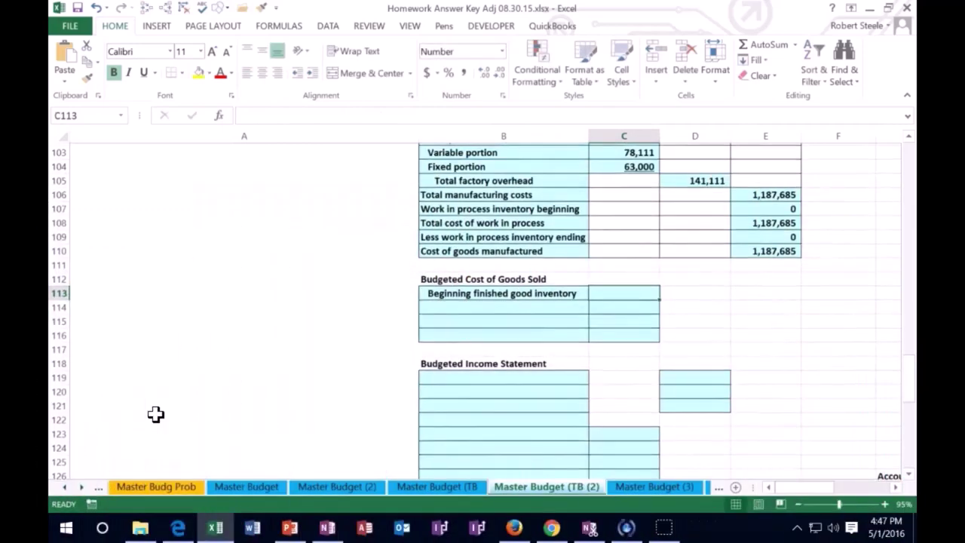
scroll(155, 414, "up", 20)
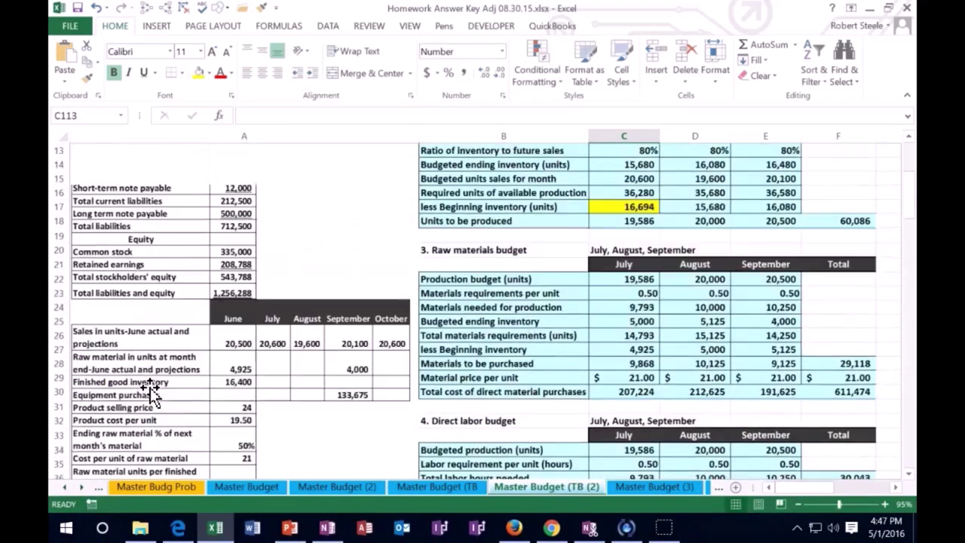
scroll(151, 390, "up", 4)
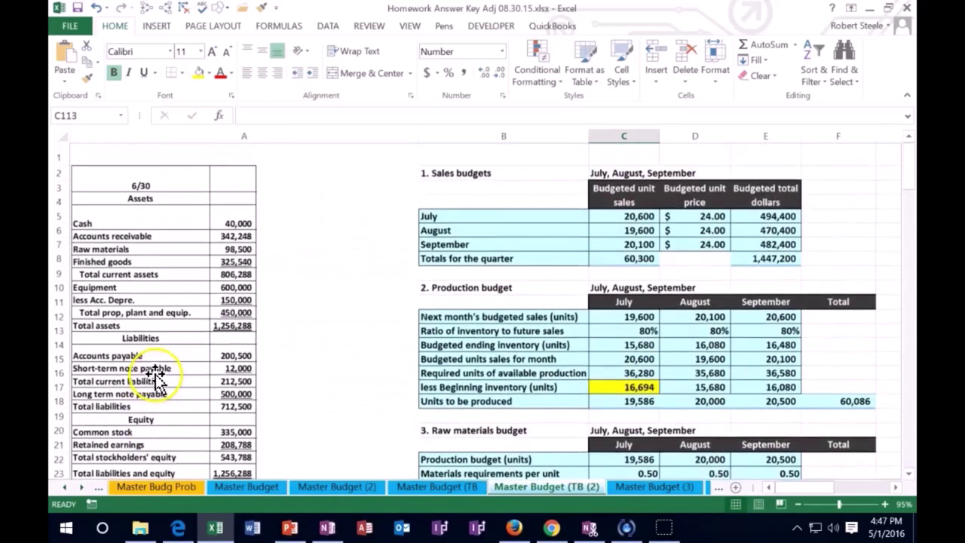
scroll(157, 375, "down", 2)
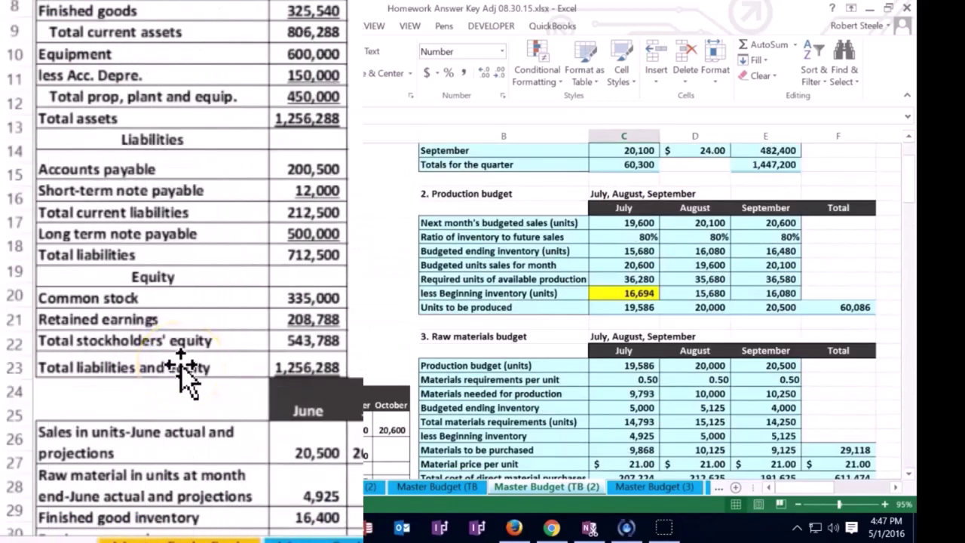
scroll(181, 366, "up", 1)
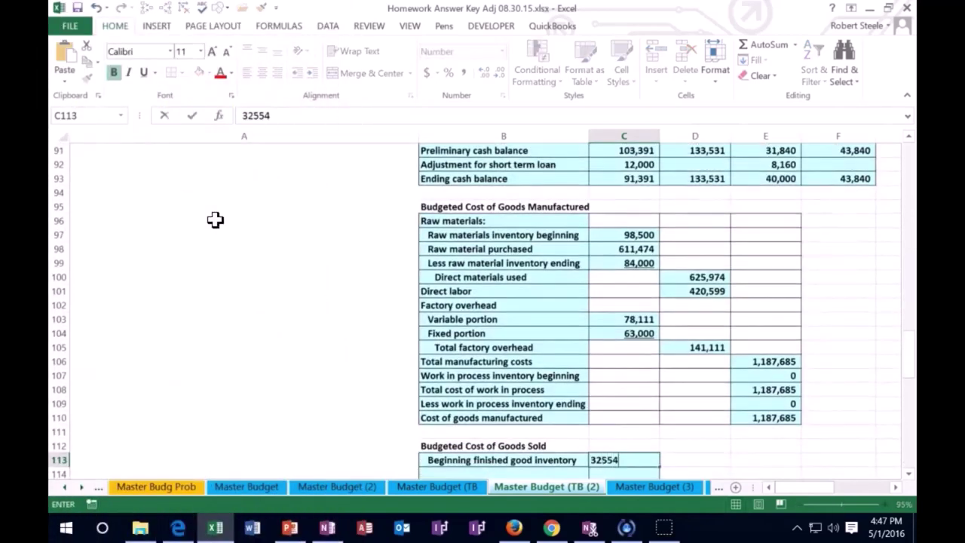
key("Return")
scroll(215, 219, "down", 3)
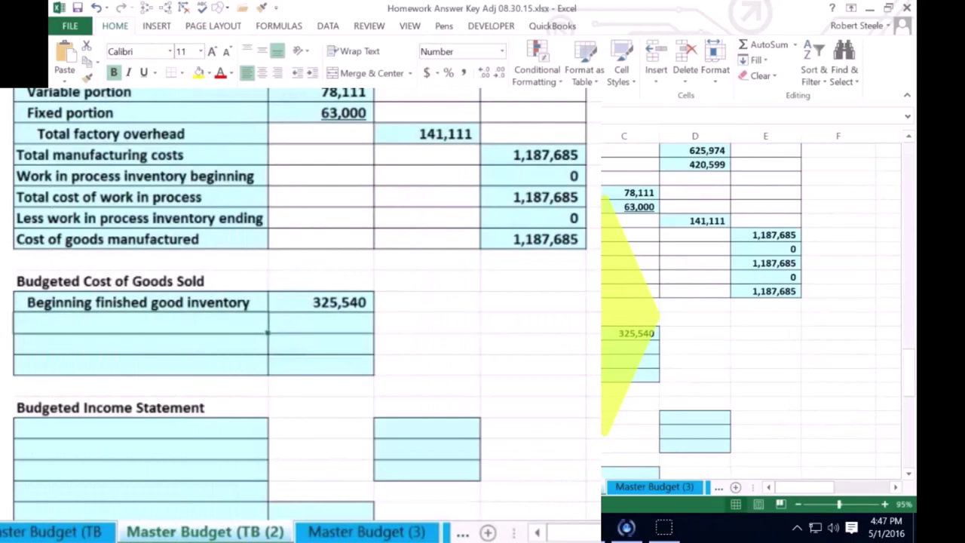
- Link B114 to the Cost of goods manufactured label and C114 to E110's 1,187,685
type("=")
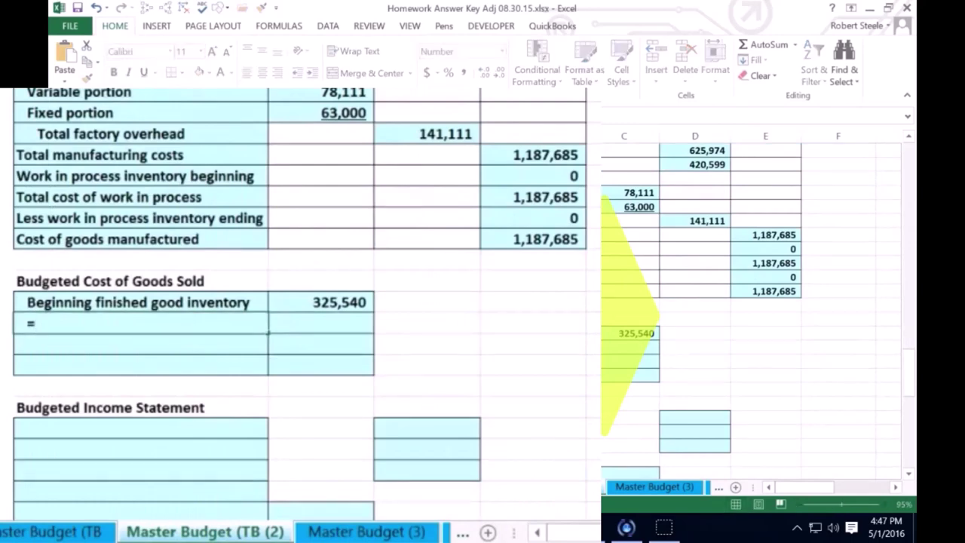
left_click(28, 241)
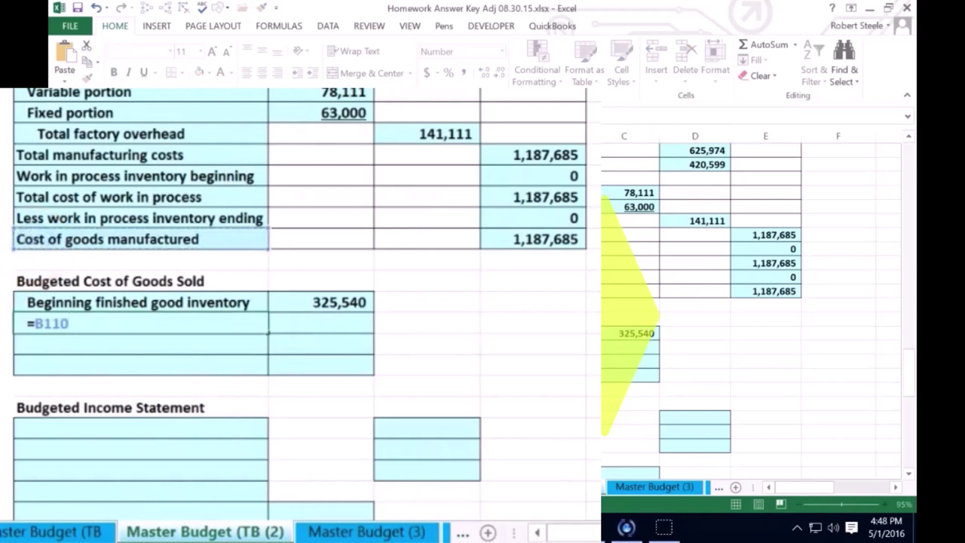
key("Return")
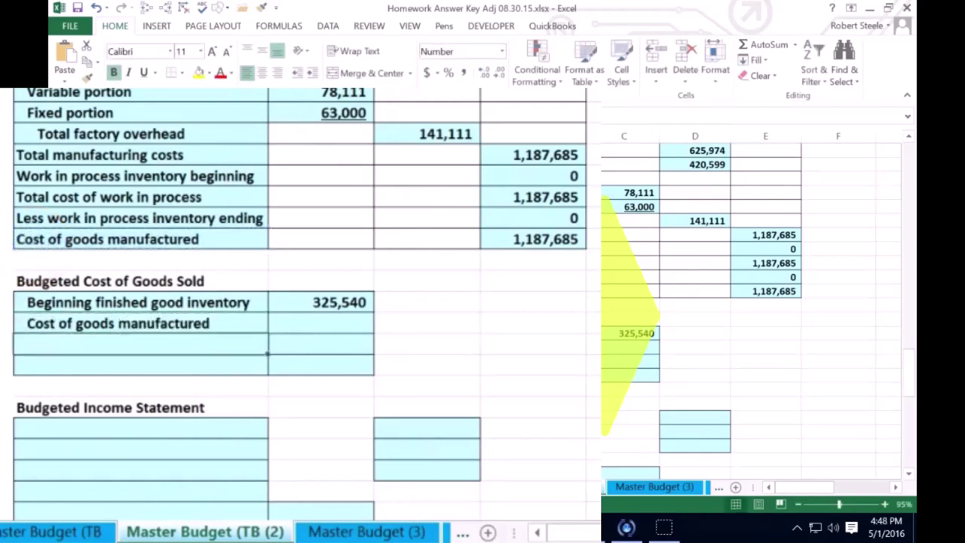
left_click(321, 323)
type("=")
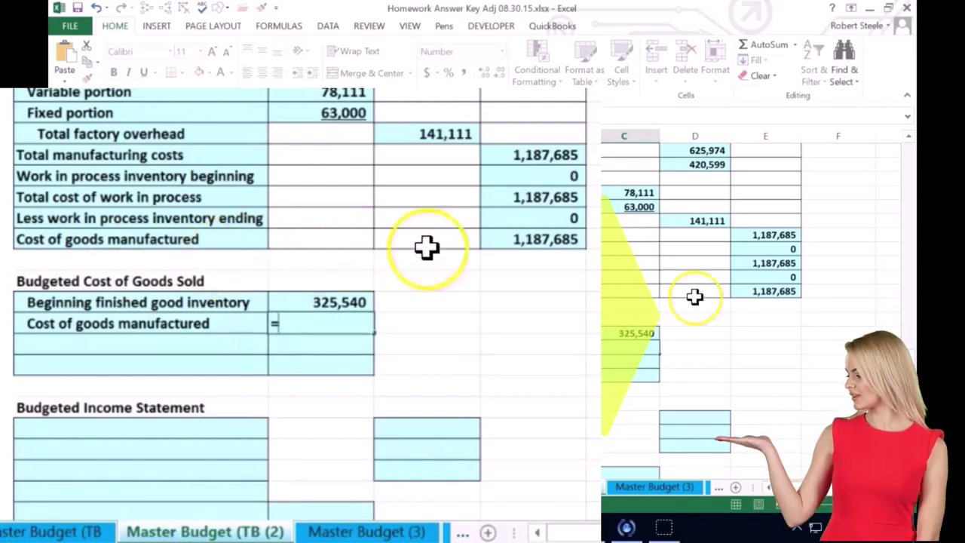
left_click(494, 241)
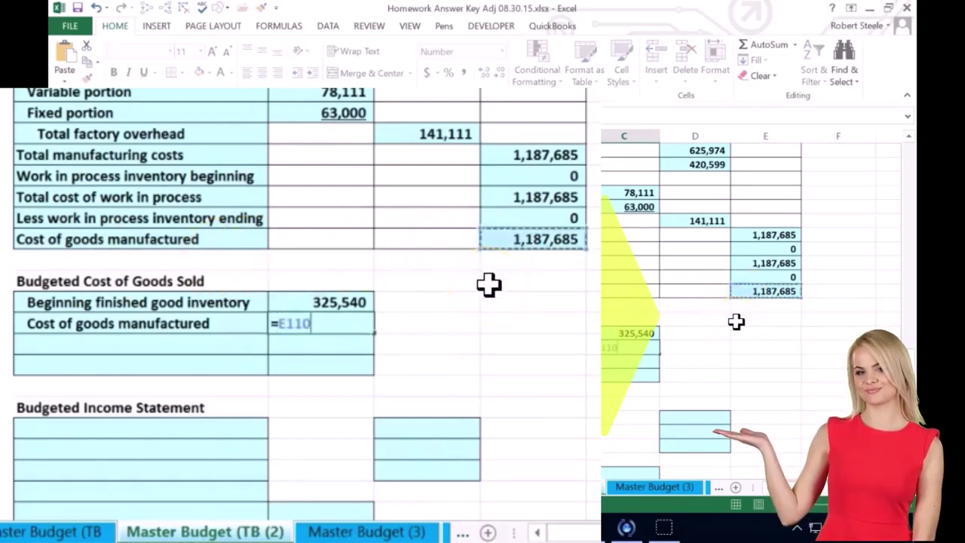
key("Return")
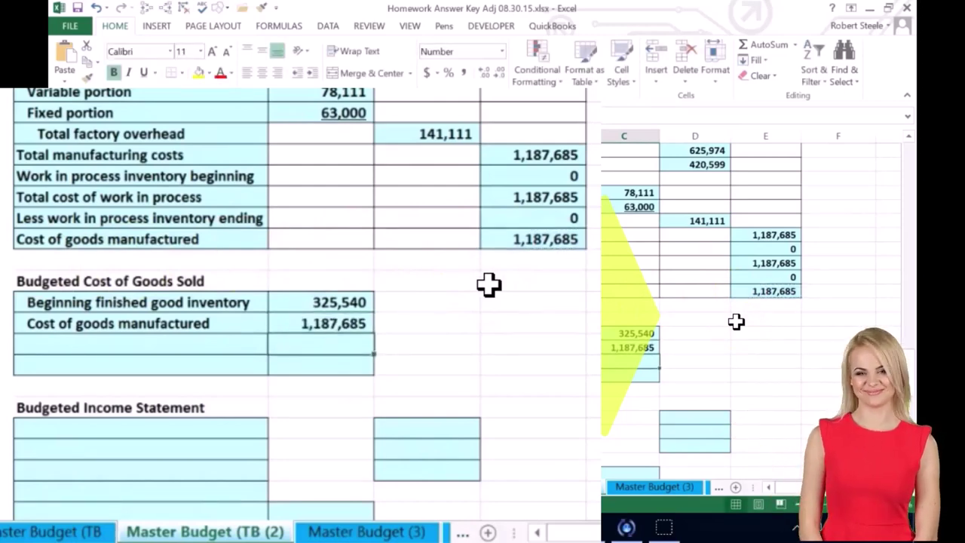
left_click(136, 340)
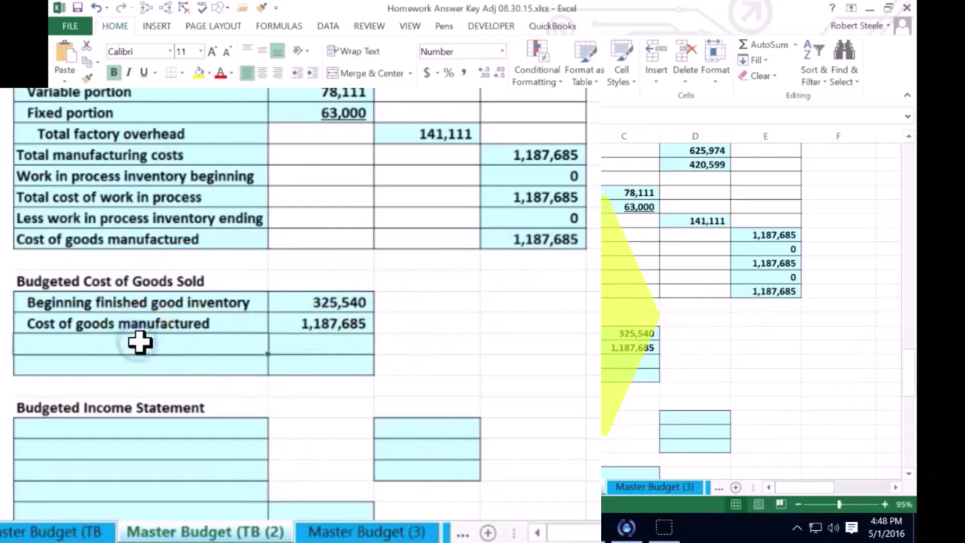